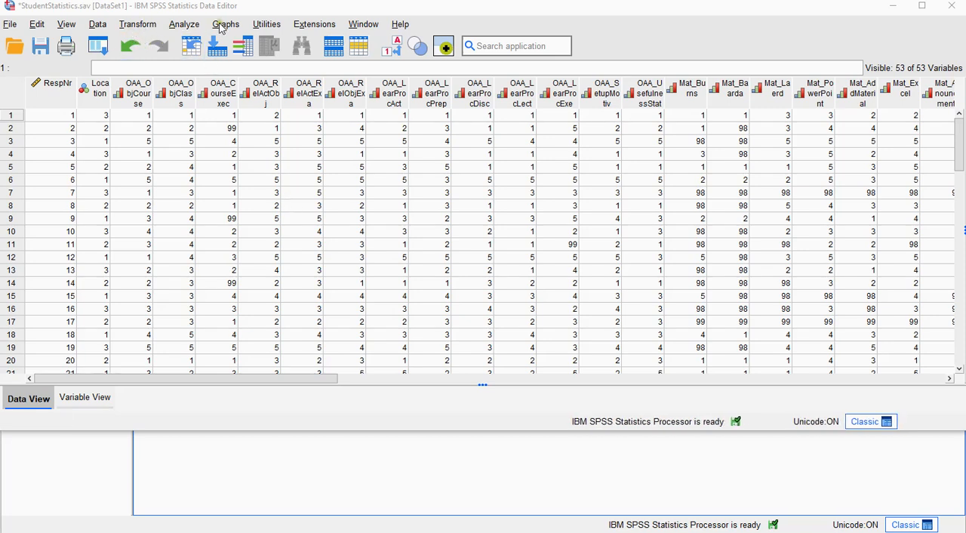
# Start Visual Binning with the variable "4.1 The teacher was able to motivate me" as the variable to bin
pyautogui.click(151, 29)
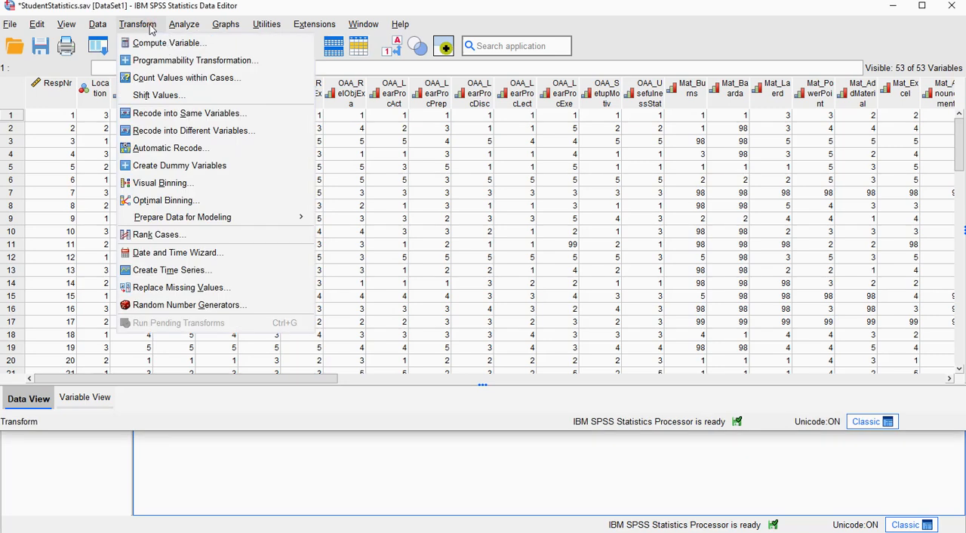
pyautogui.click(184, 191)
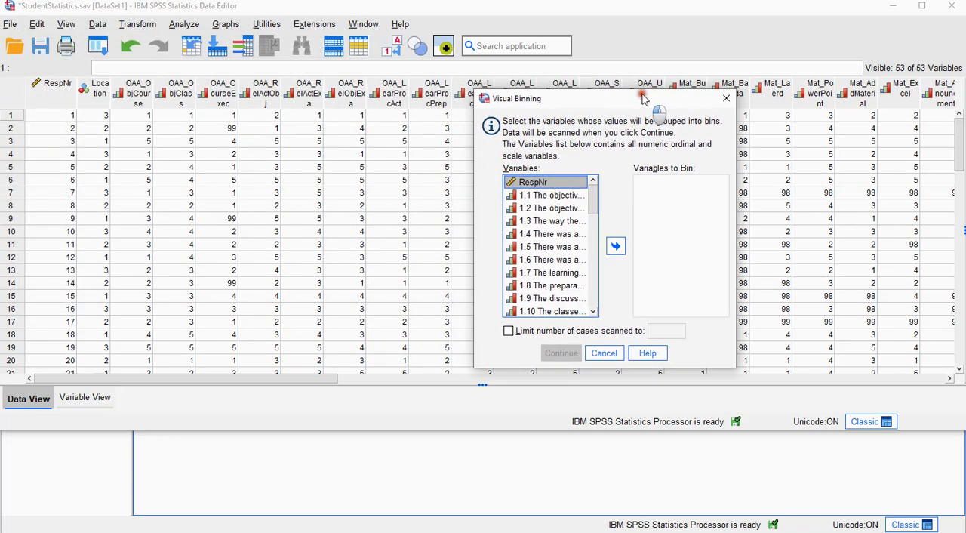
pyautogui.moveTo(593, 198); pyautogui.dragTo(600, 260)
pyautogui.click(549, 231)
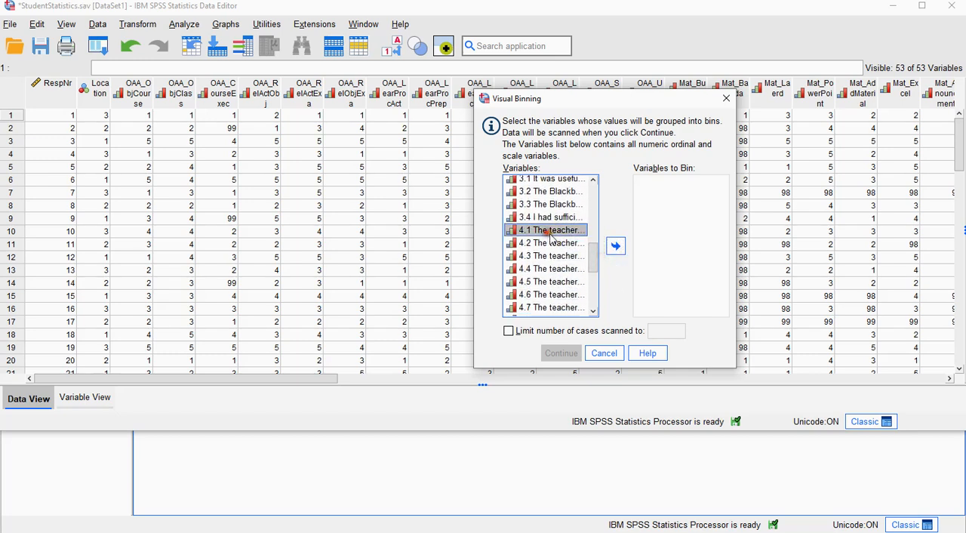
pyautogui.click(616, 246)
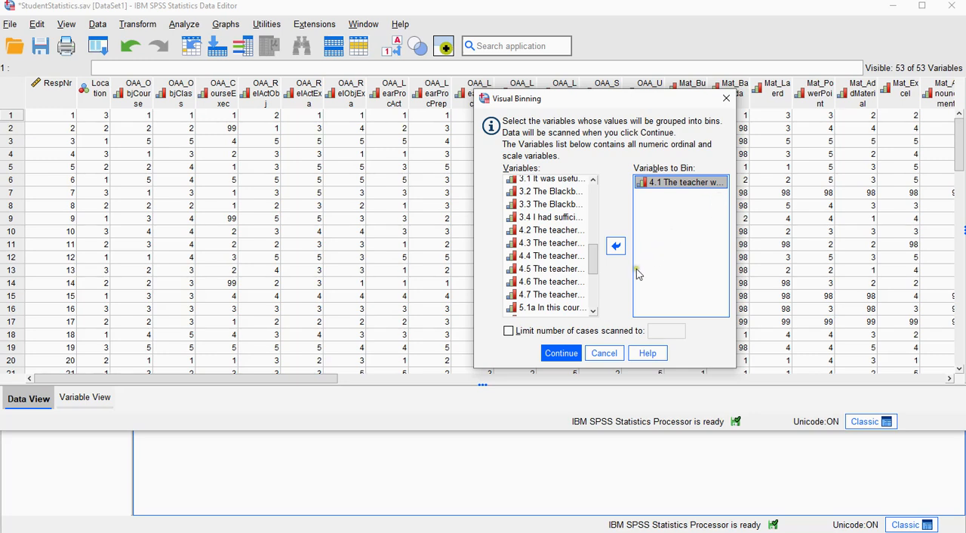
pyautogui.click(565, 353)
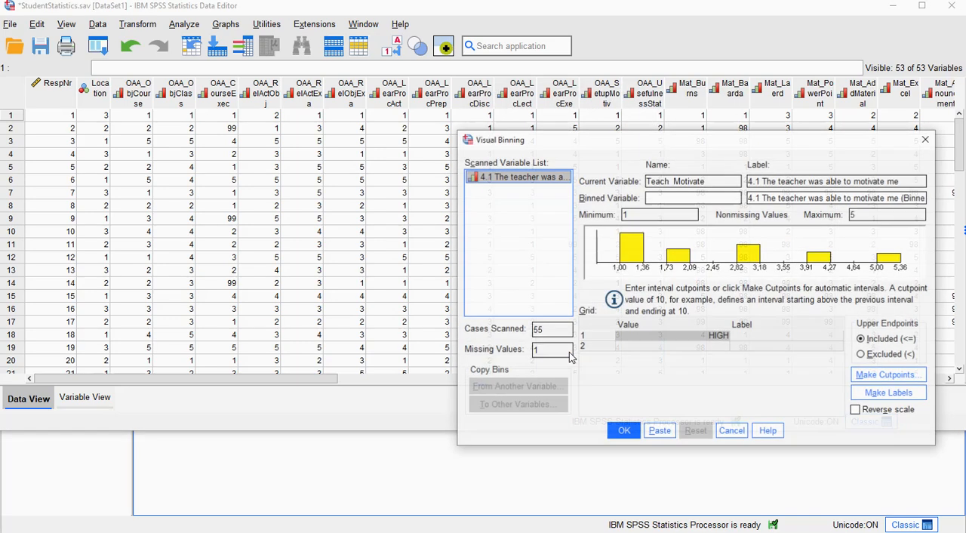
pyautogui.moveTo(716, 143); pyautogui.dragTo(568, 149)
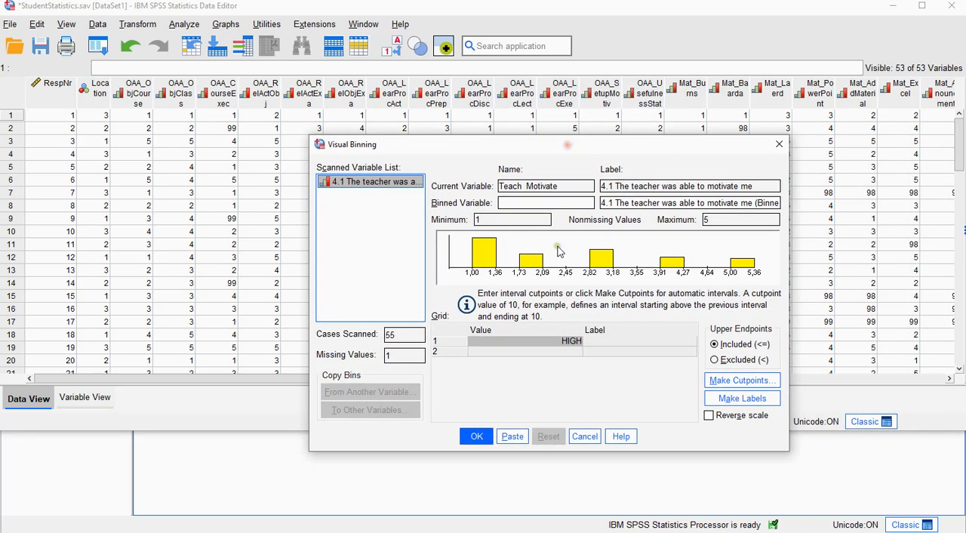
# Name the binned variable Teach_Motivate_Bin and set its upper endpoints to Excluded (<)
pyautogui.click(541, 203)
pyautogui.write('Te')
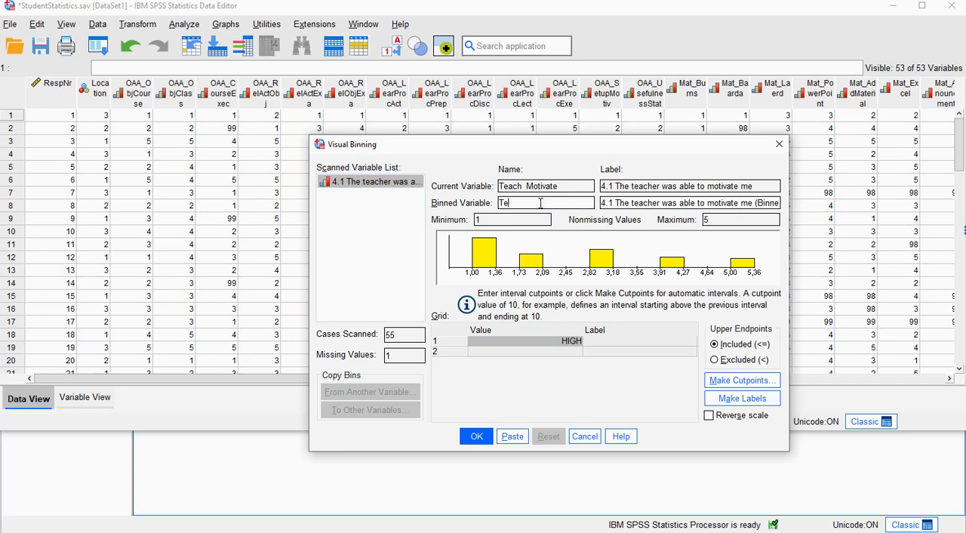
pyautogui.write('ach Motivate Bin')
pyautogui.click(716, 363)
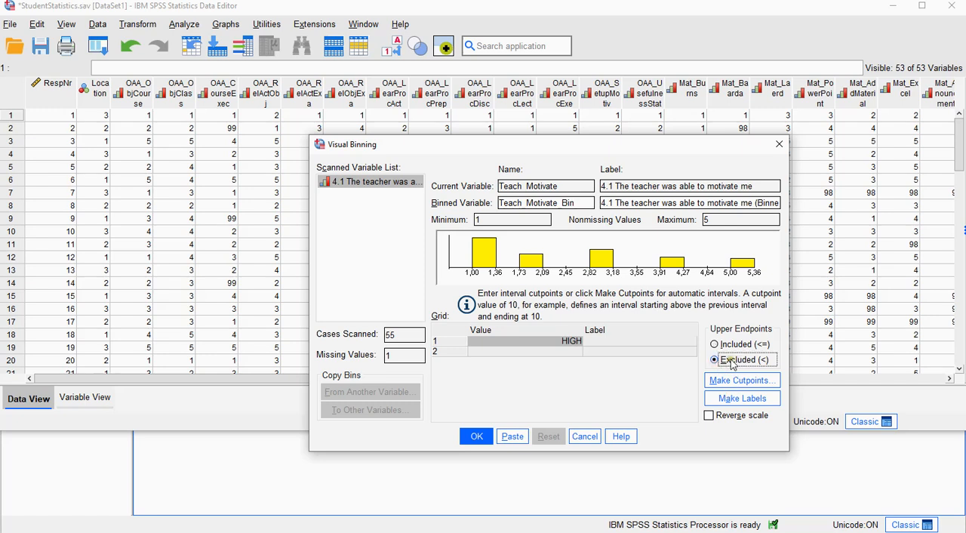
# Enter 2 and 3 as the first two bin cutpoints, leaving HIGH as the last bin
pyautogui.click(574, 341)
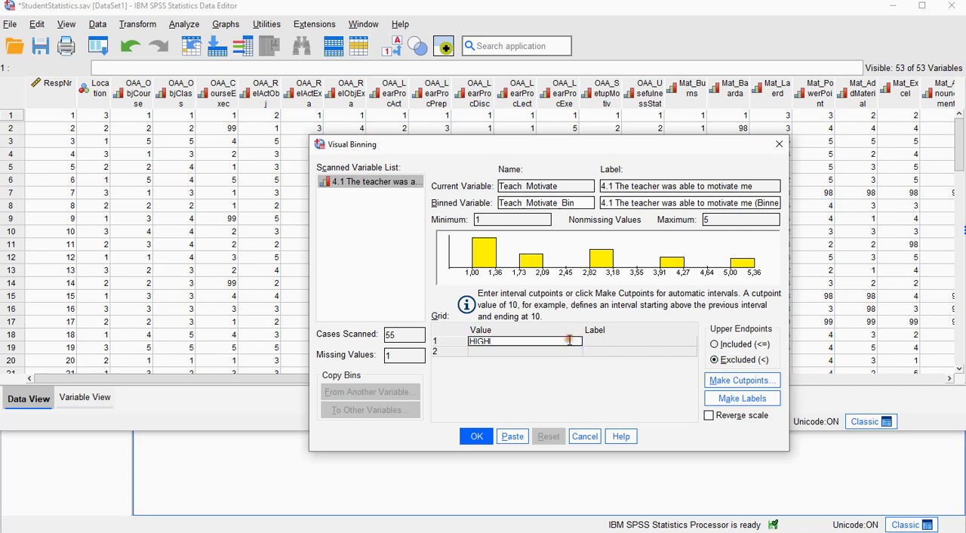
pyautogui.doubleClick(529, 343)
pyautogui.write('7')
pyautogui.press('Return')
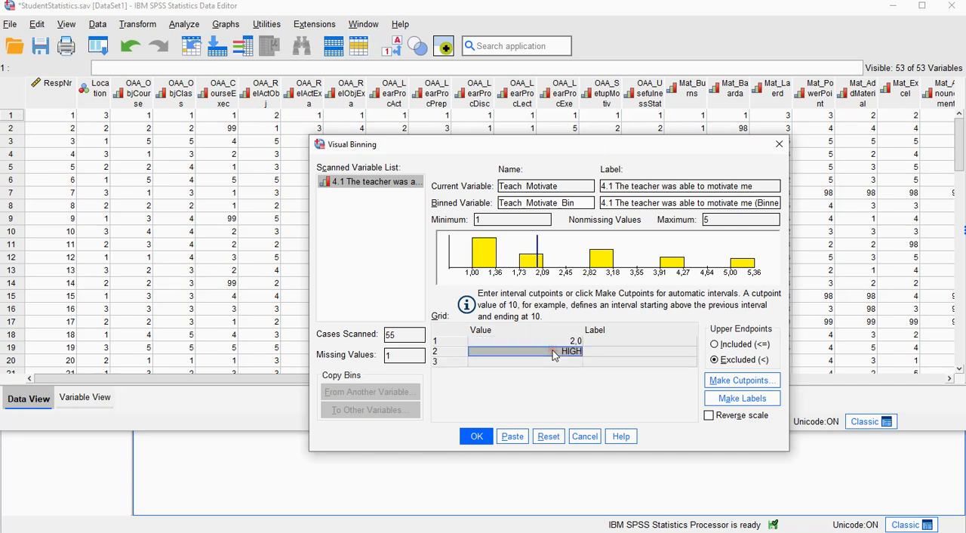
pyautogui.click(559, 353)
pyautogui.moveTo(558, 352); pyautogui.dragTo(428, 350)
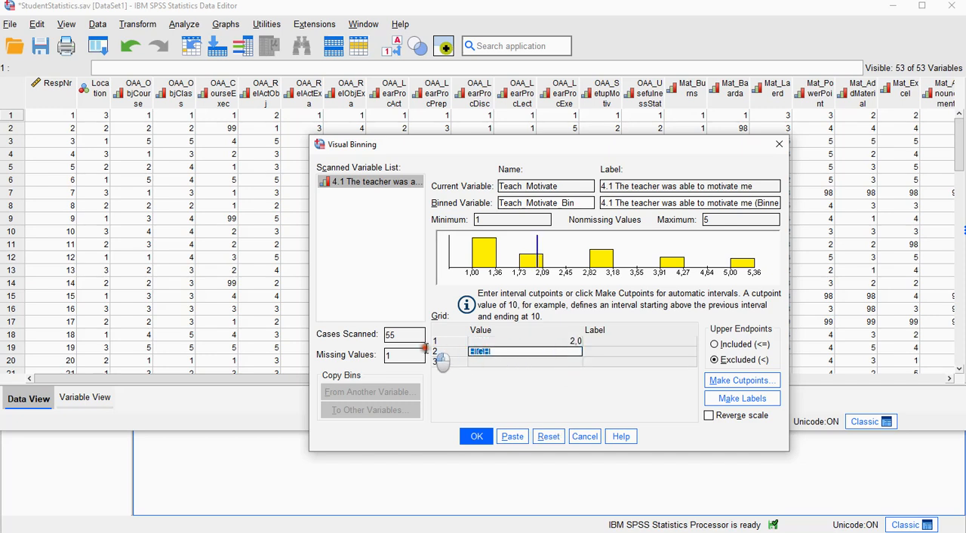
pyautogui.write('3')
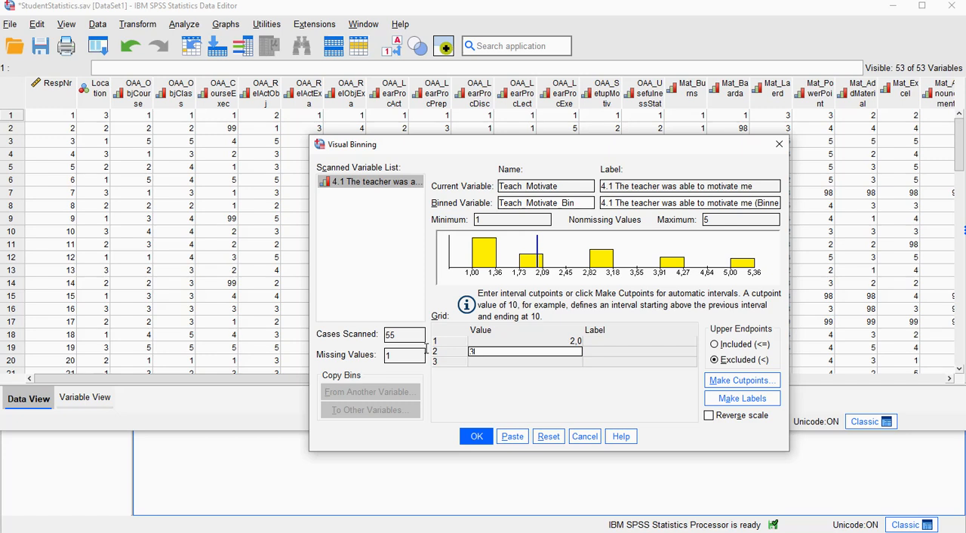
pyautogui.press('Return')
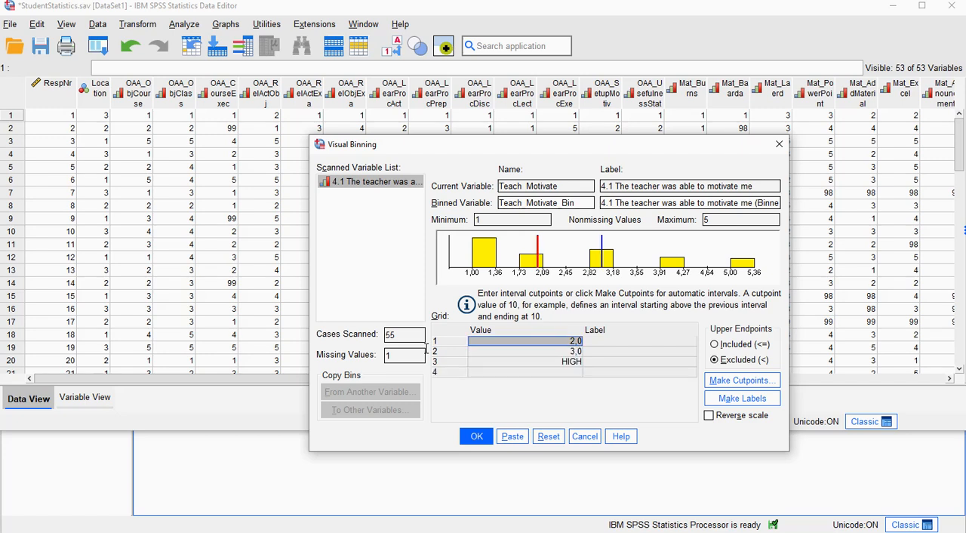
pyautogui.click(556, 352)
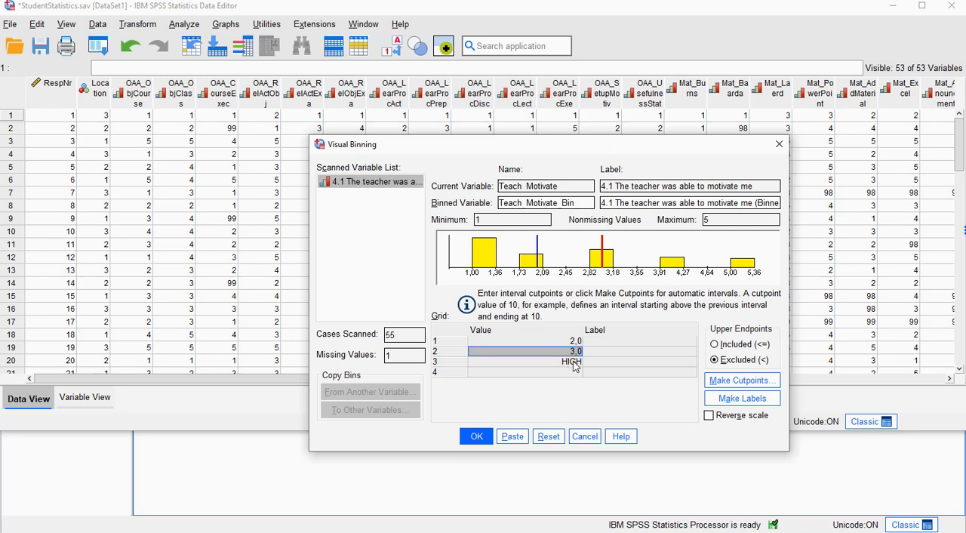
# Label the three bins -1, 0 and 1 from lowest to highest, and create the binned variable
pyautogui.click(615, 342)
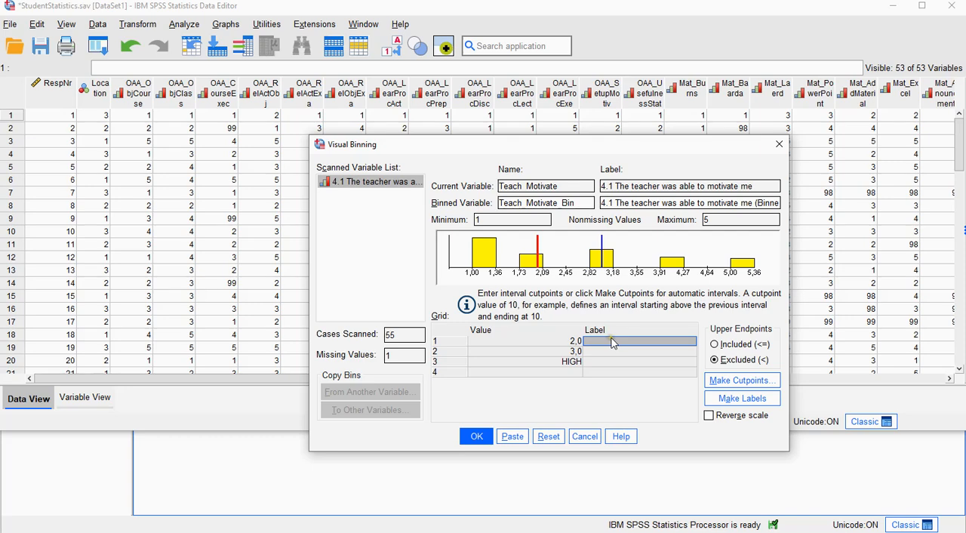
pyautogui.click(613, 344)
pyautogui.write('-1')
pyautogui.click(616, 352)
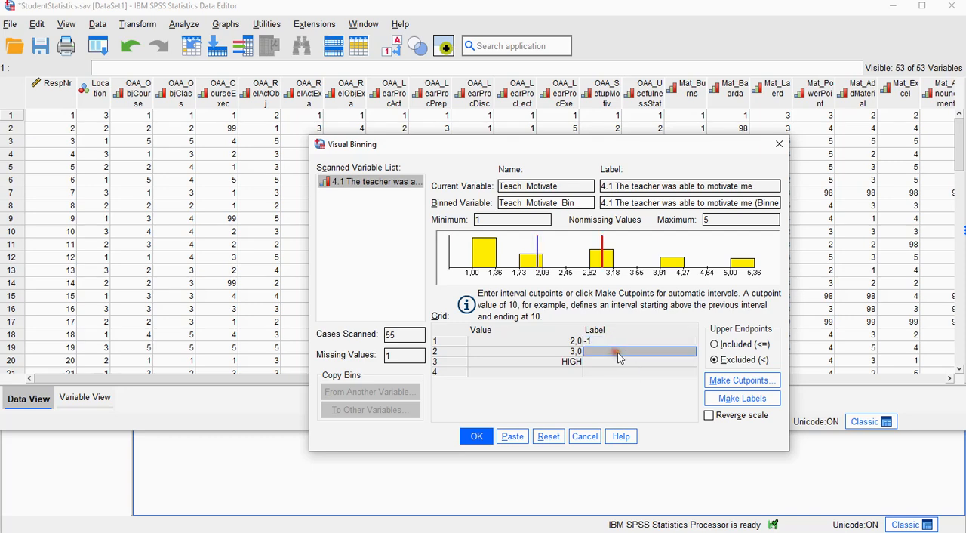
pyautogui.click(619, 352)
pyautogui.write('0')
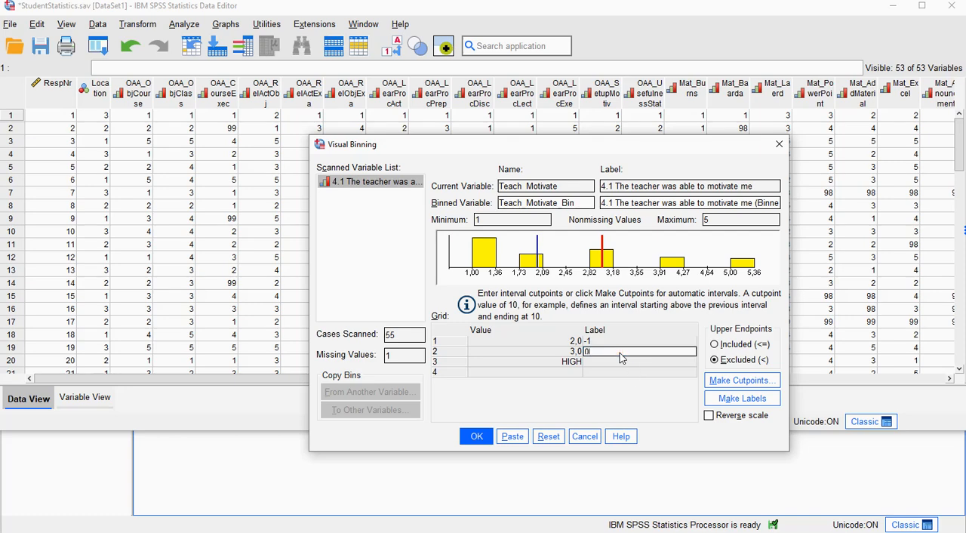
pyautogui.click(618, 362)
pyautogui.click(618, 361)
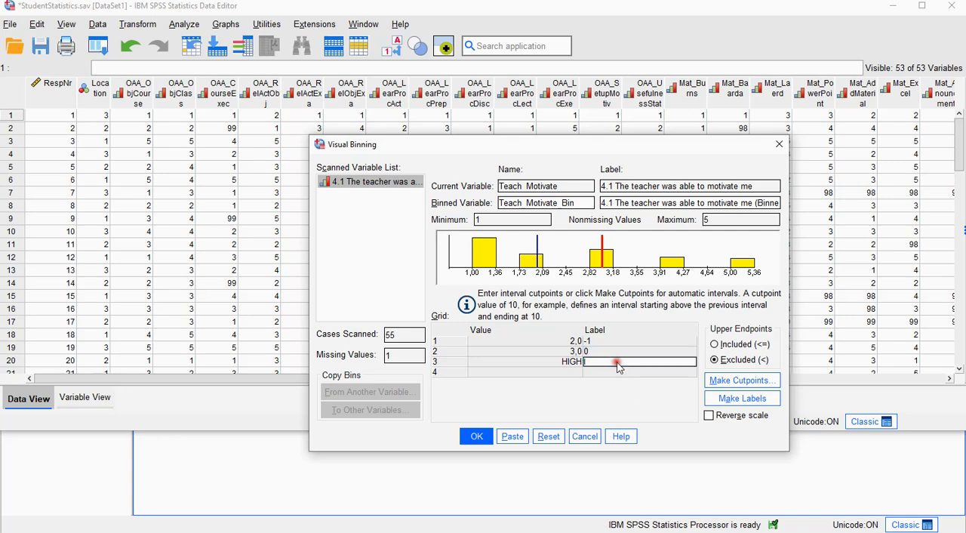
pyautogui.write('1')
pyautogui.press('Up')
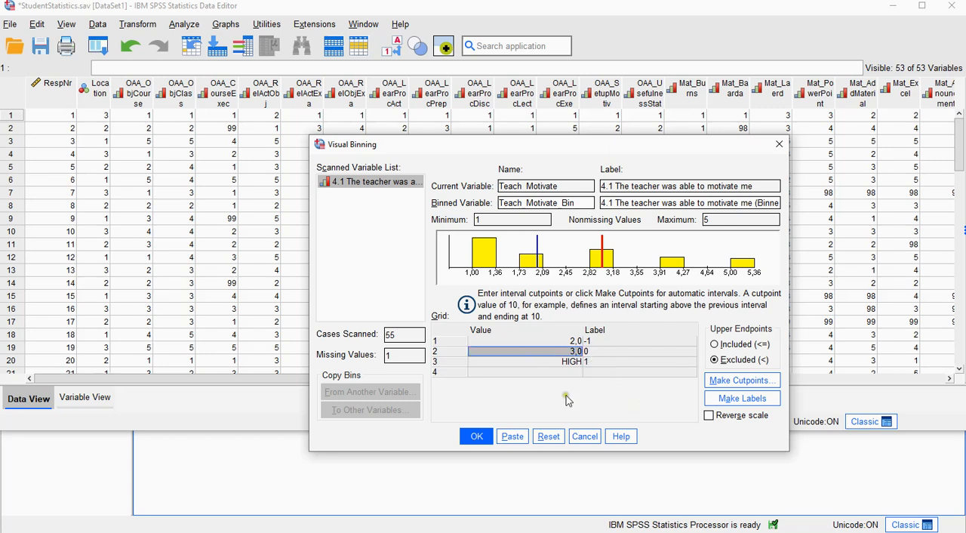
pyautogui.click(478, 439)
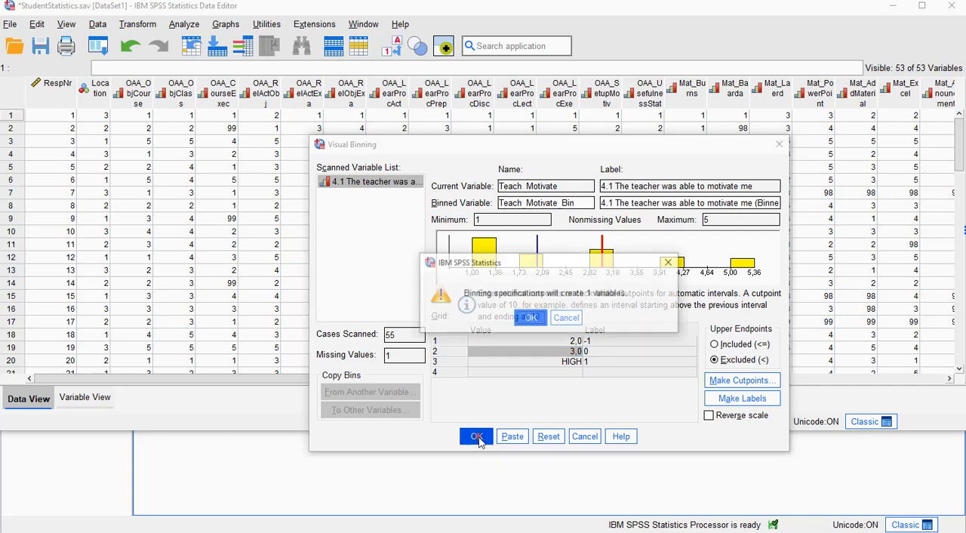
pyautogui.click(533, 320)
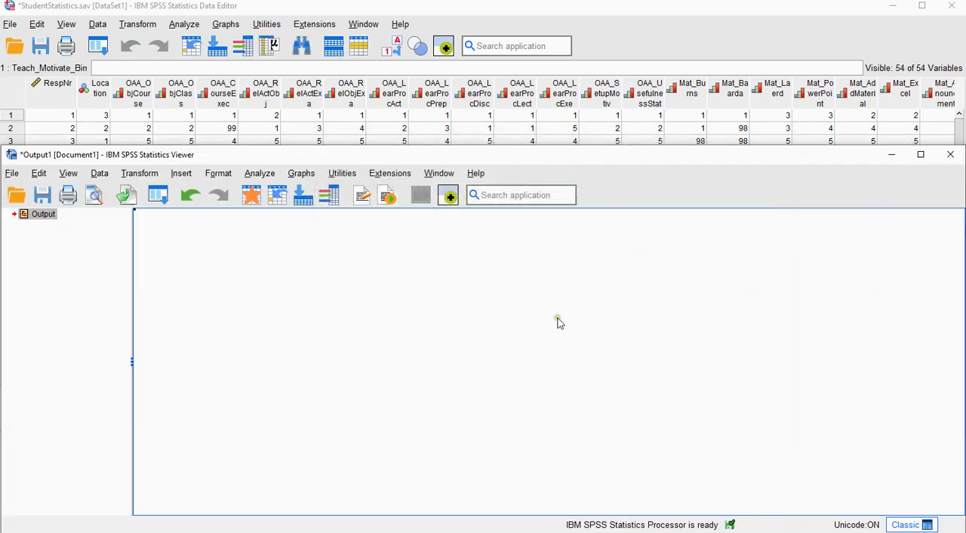
# Bring the new Teach_Motivate_Bin column into view in the data editor and display value labels instead of codes
pyautogui.click(521, 10)
pyautogui.moveTo(323, 380); pyautogui.dragTo(864, 374)
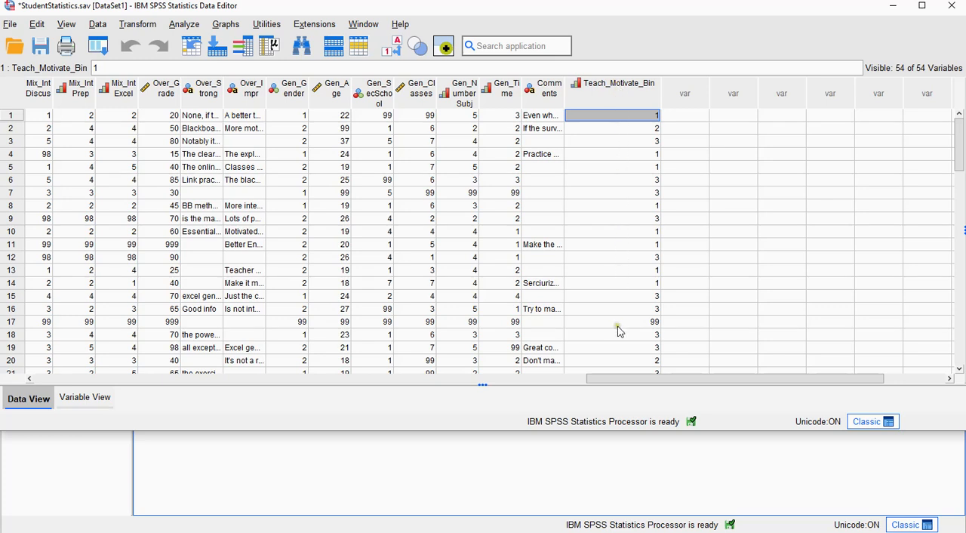
pyautogui.click(396, 49)
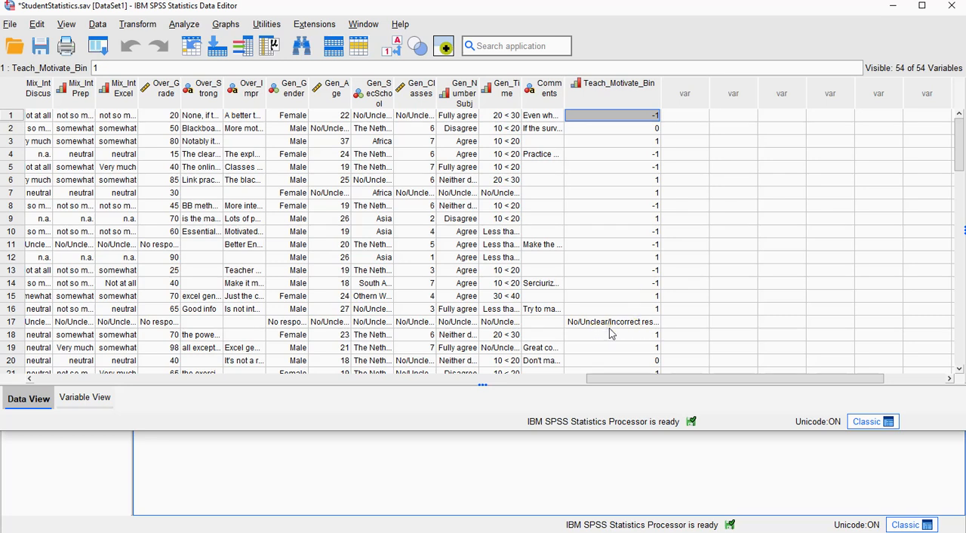
# Run a Frequencies analysis on the binned version of "4.1 The teacher was able to motivate me"
pyautogui.click(185, 25)
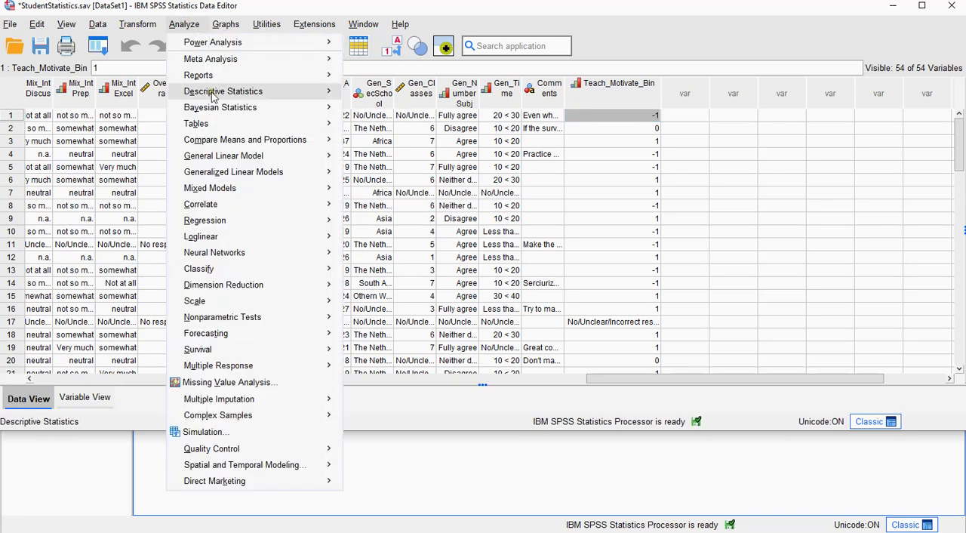
pyautogui.moveTo(294, 97)
pyautogui.click(383, 100)
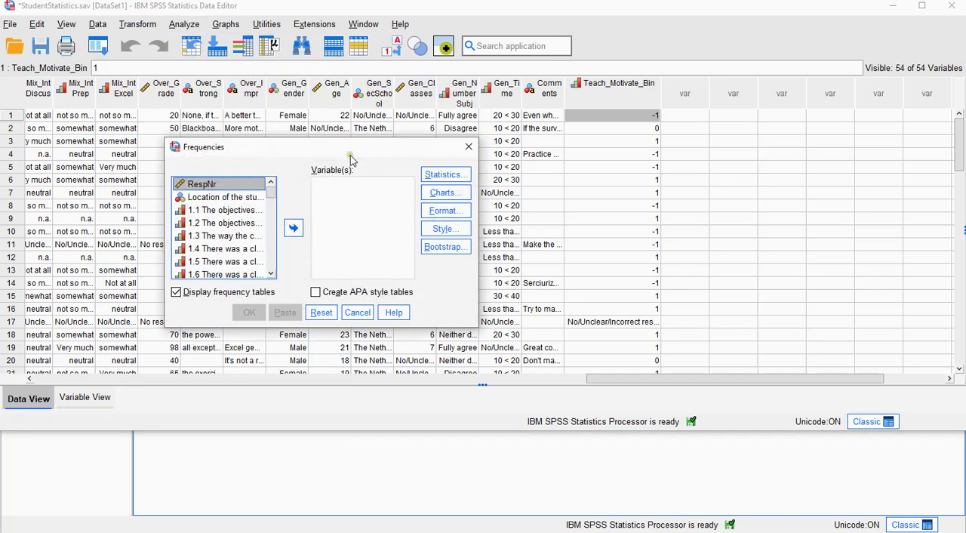
pyautogui.moveTo(271, 189); pyautogui.dragTo(277, 279)
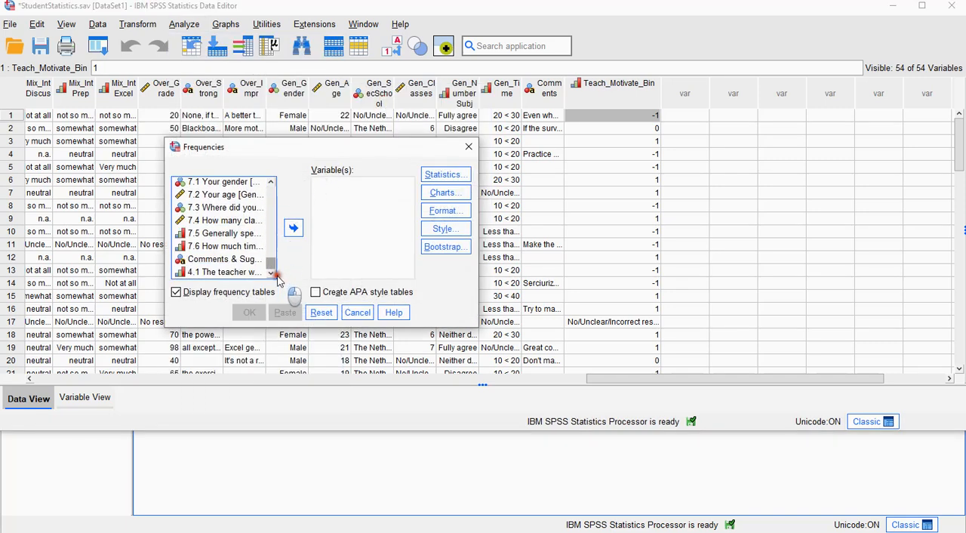
pyautogui.click(226, 272)
pyautogui.click(294, 229)
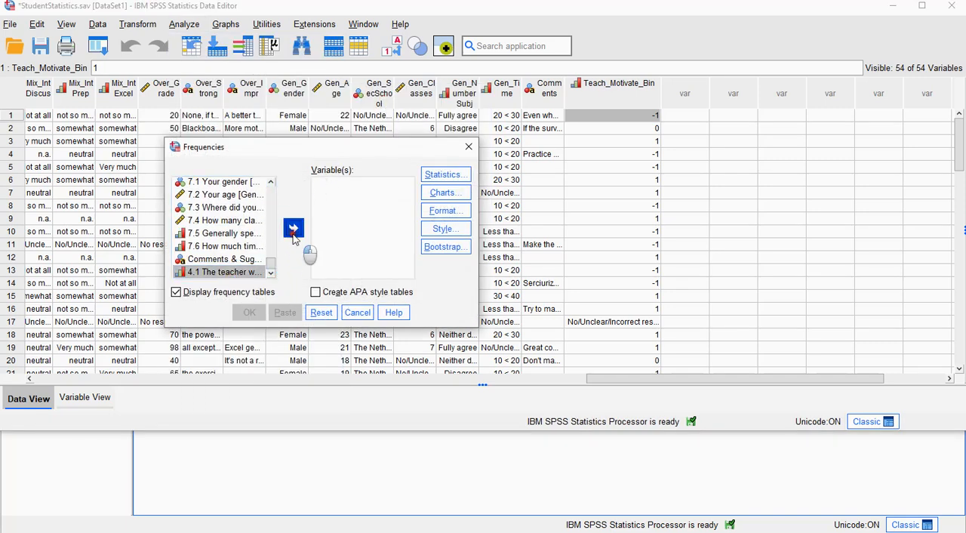
pyautogui.click(250, 314)
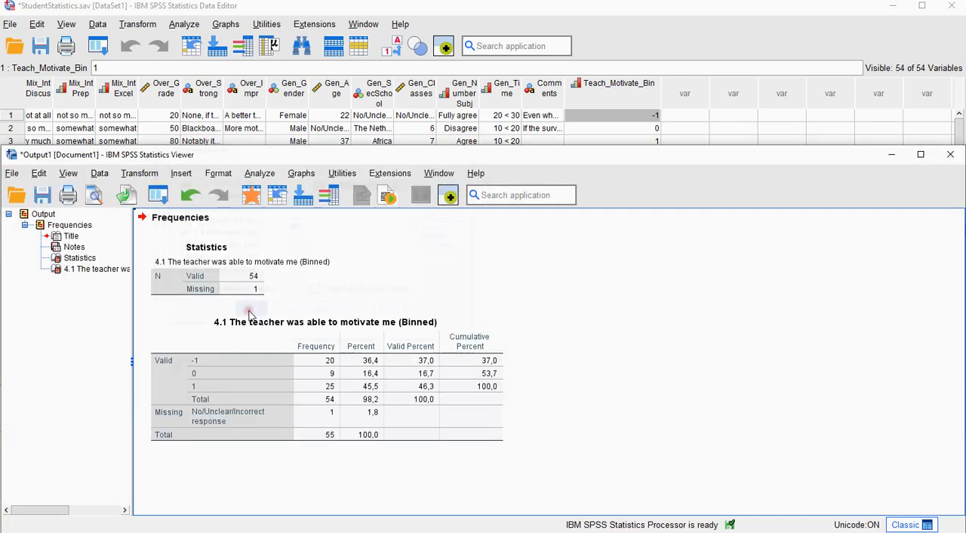
# Open the binned variable's frequency table for editing and select the unrounded Percent value of the -1 category for copying
pyautogui.click(363, 367)
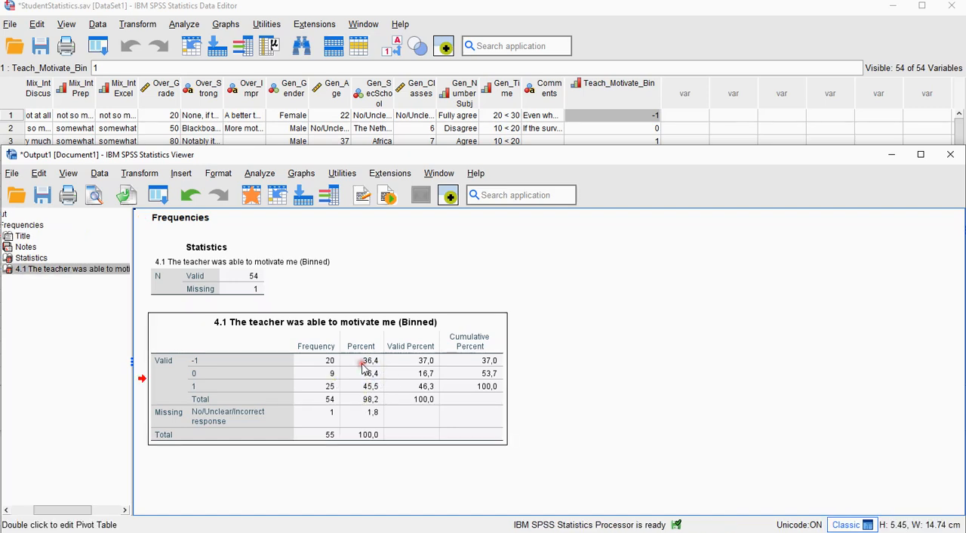
pyautogui.doubleClick(364, 367)
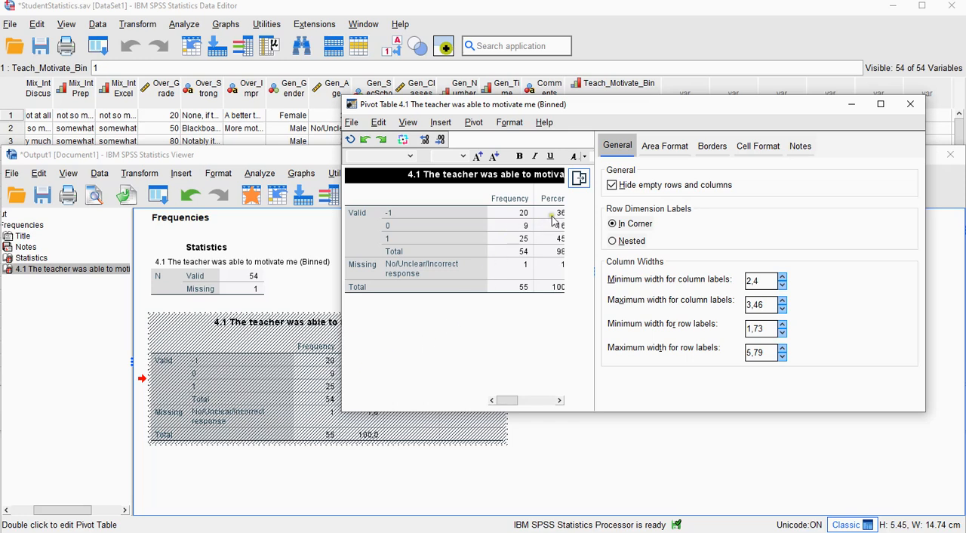
pyautogui.doubleClick(552, 214)
pyautogui.hotkey('ctrl', 'c')
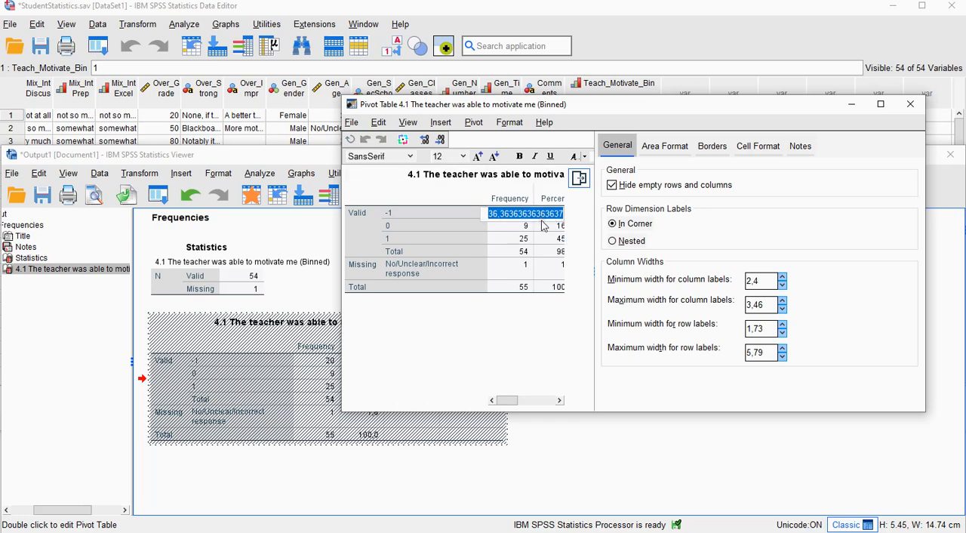
pyautogui.click(632, 16)
pyautogui.click(682, 116)
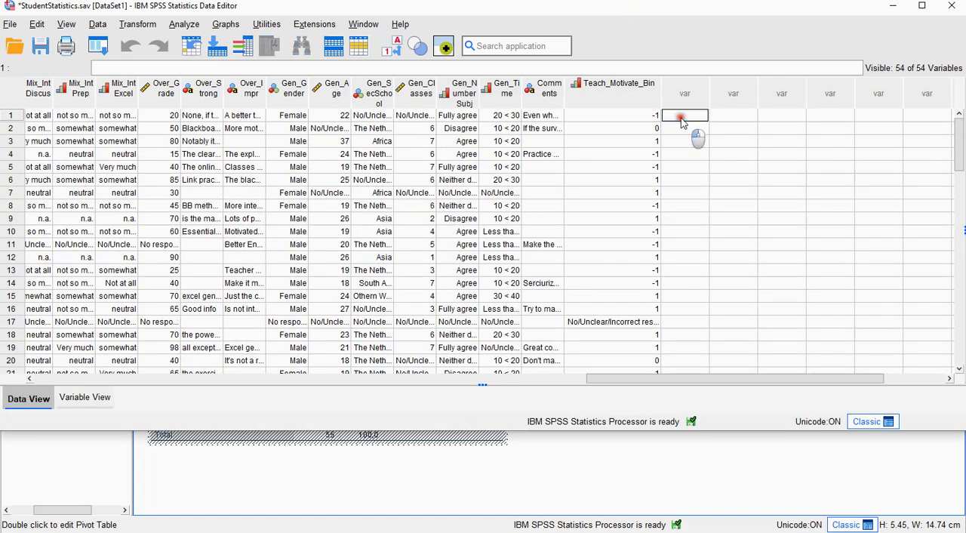
pyautogui.hotkey('ctrl', 'v')
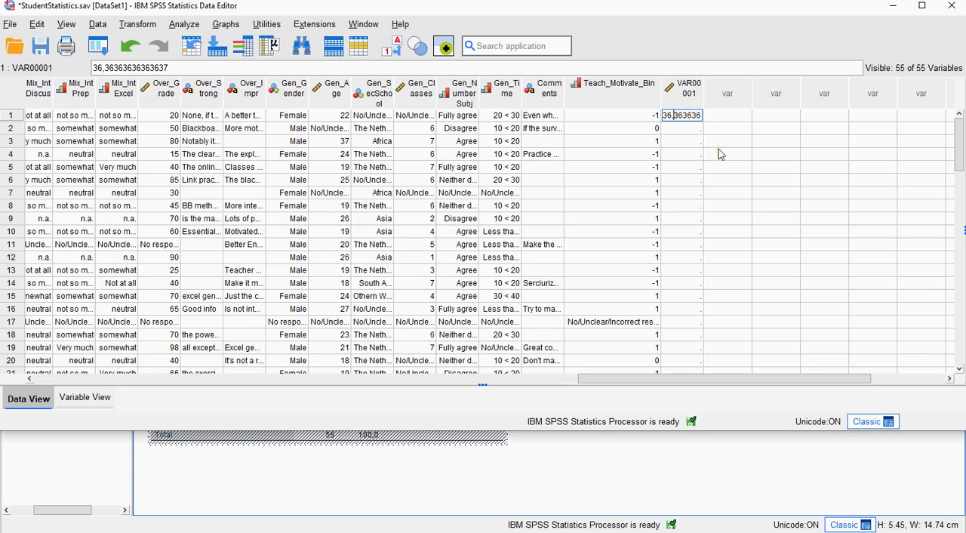
pyautogui.press('BackSpace')
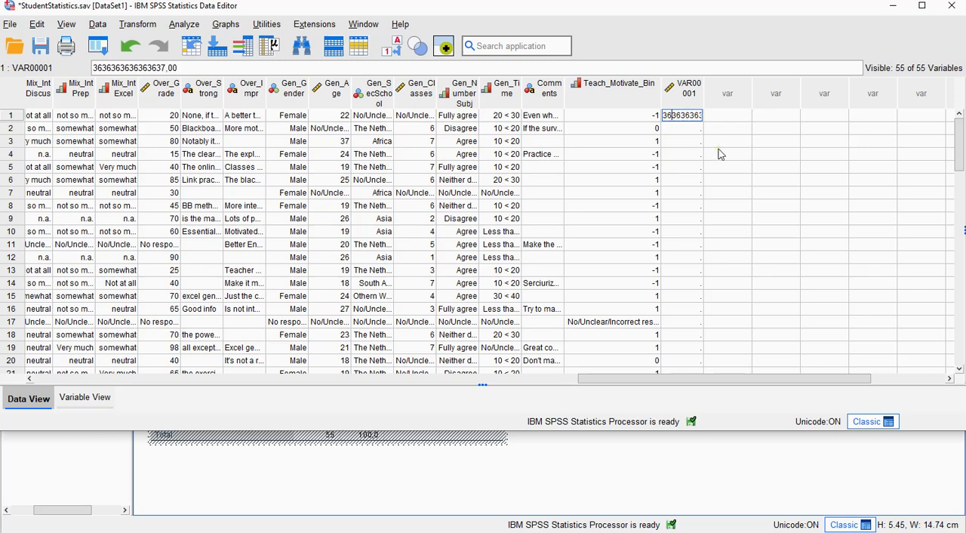
pyautogui.write(',')
pyautogui.press('Return')
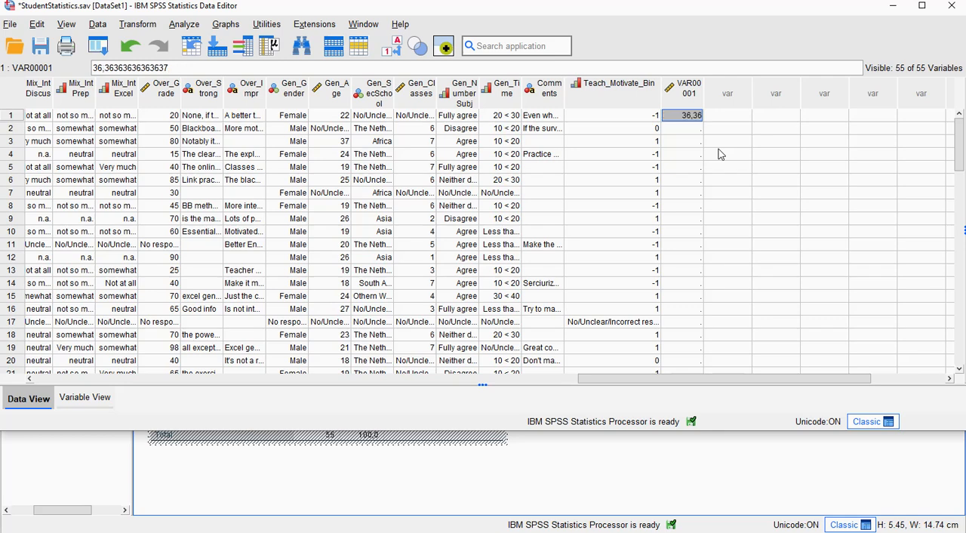
pyautogui.click(494, 460)
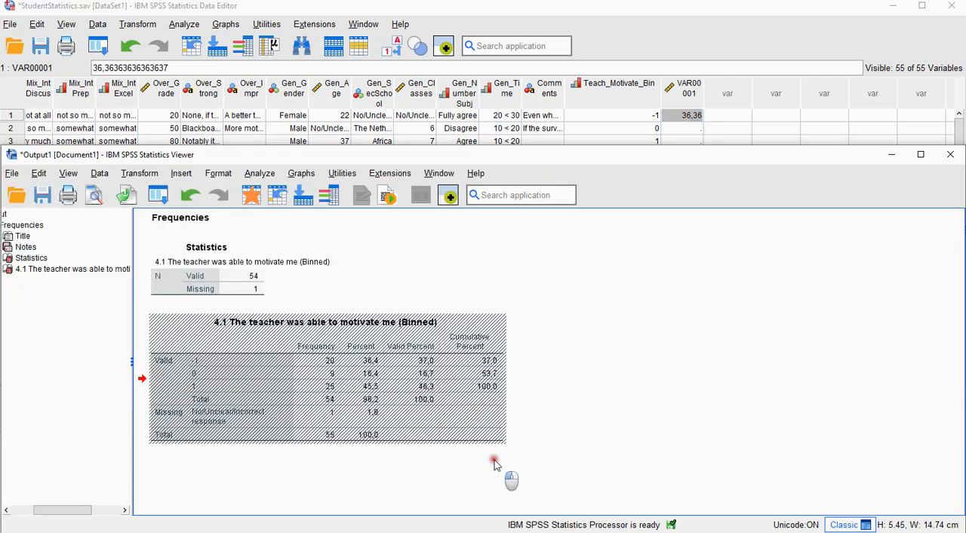
pyautogui.doubleClick(376, 408)
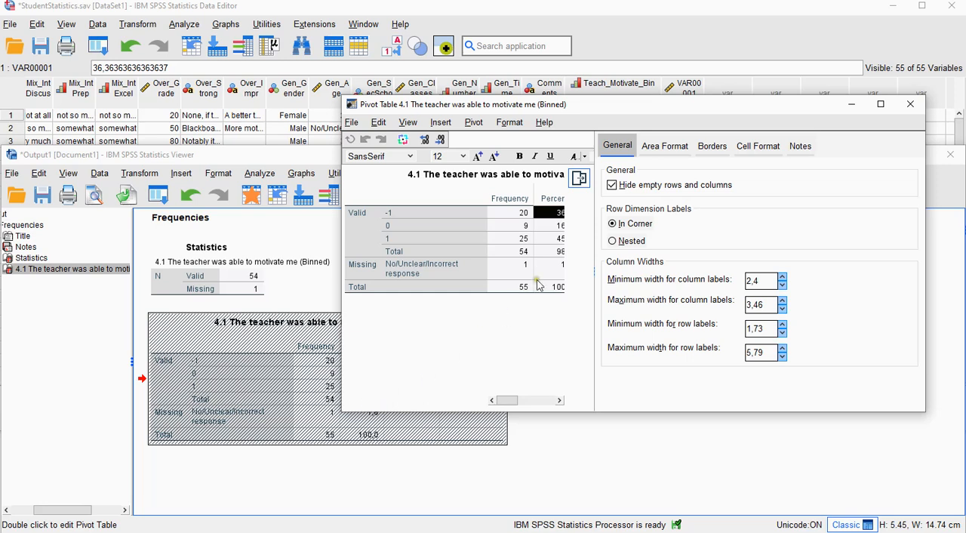
pyautogui.doubleClick(554, 239)
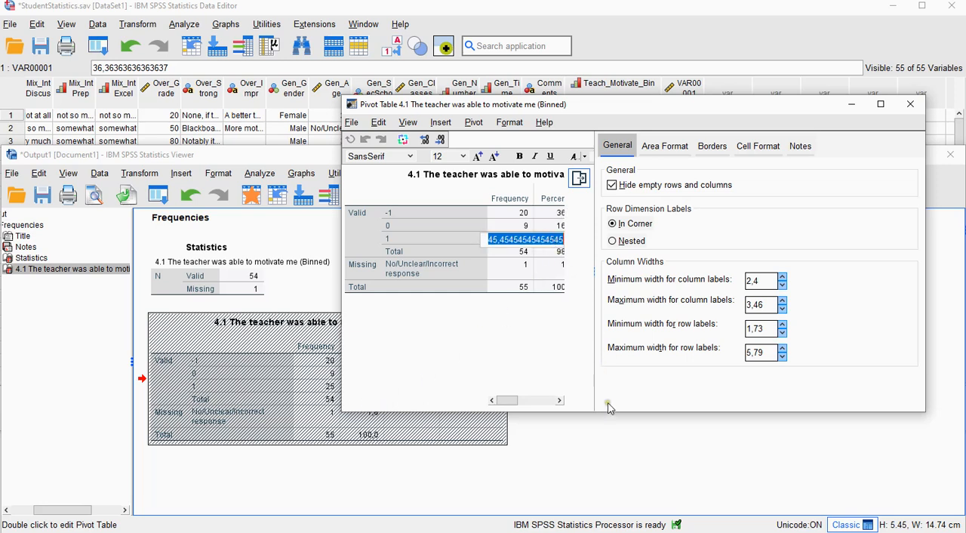
pyautogui.click(611, 446)
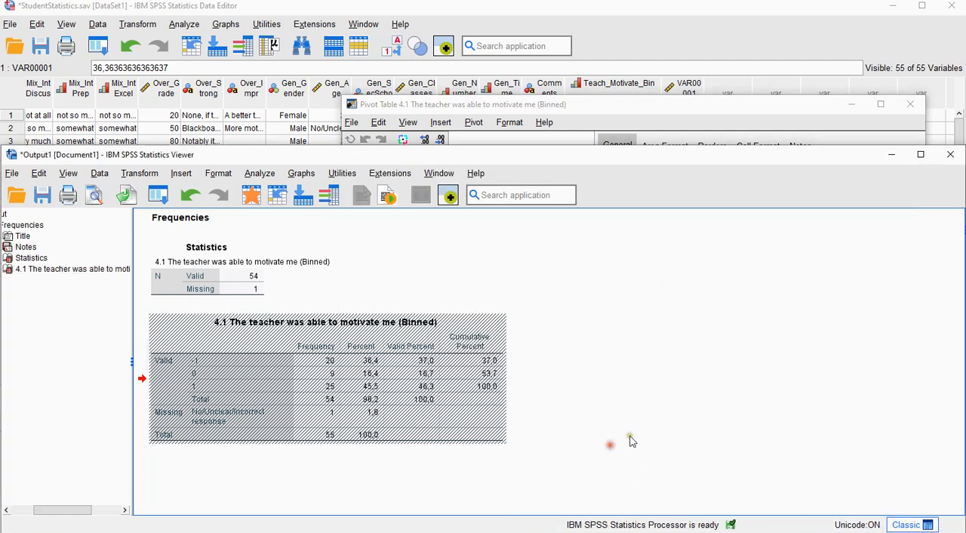
pyautogui.click(728, 18)
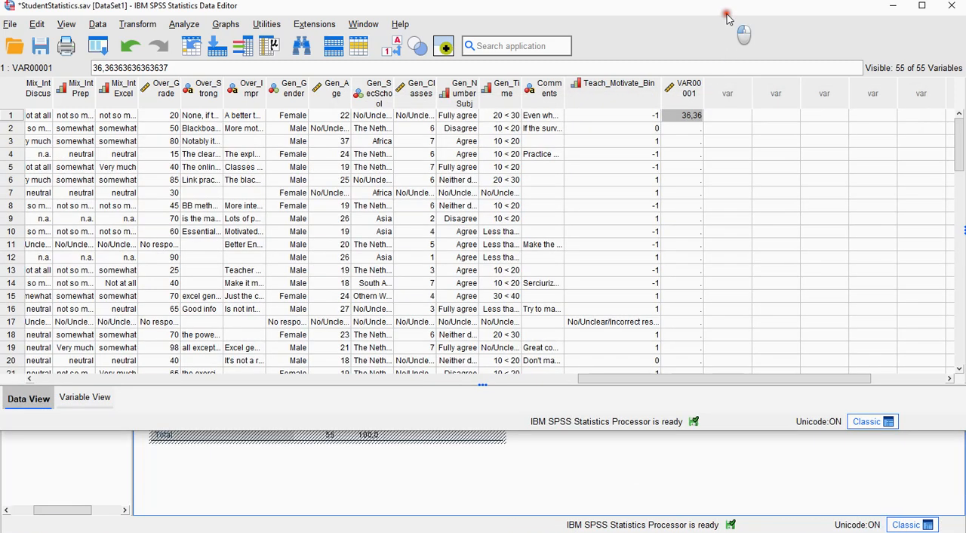
pyautogui.click(727, 115)
pyautogui.write('45,45')
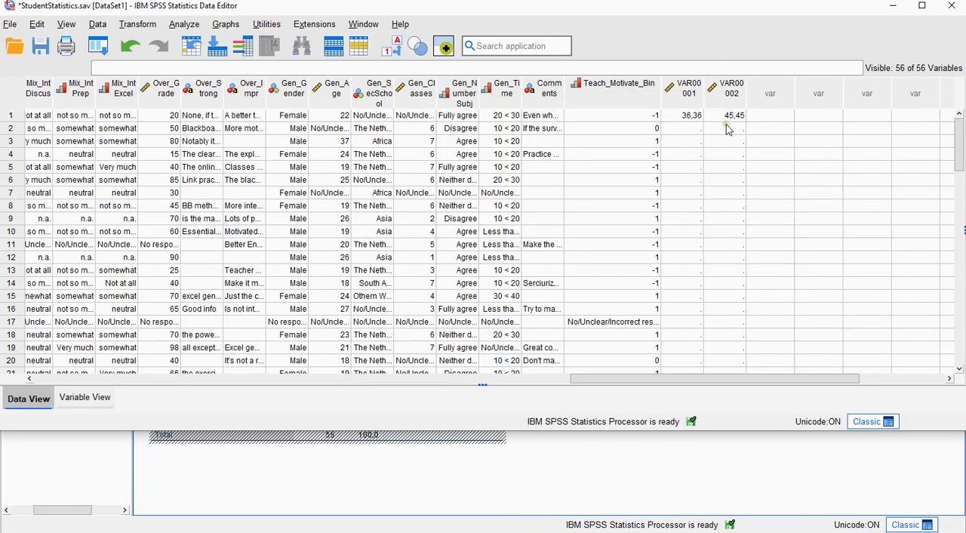
# Rename variable VAR00001 as perc_below and VAR00002 as perc_above
pyautogui.click(97, 398)
pyautogui.scroll(-20, 151, 294)
pyautogui.scroll(8, 153, 296)
pyautogui.scroll(2, 153, 295)
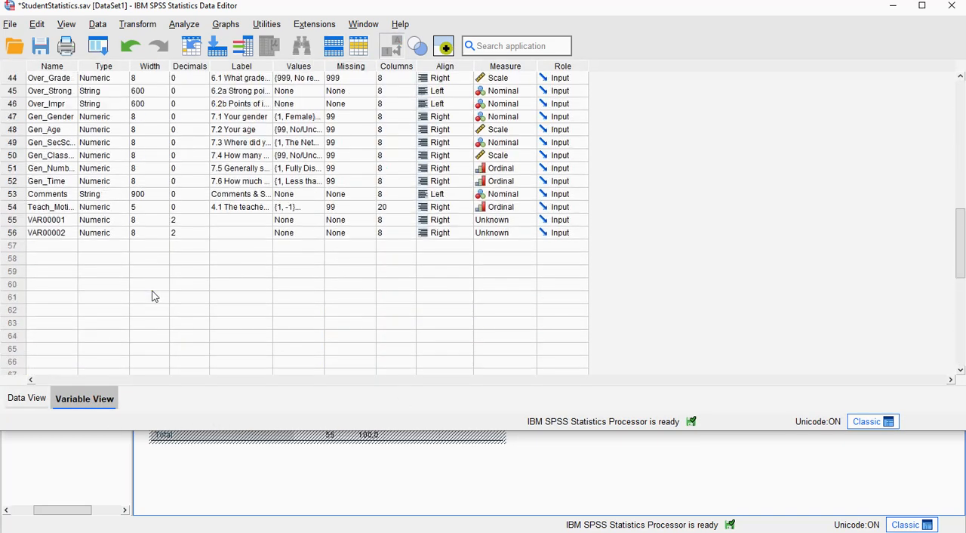
pyautogui.click(74, 221)
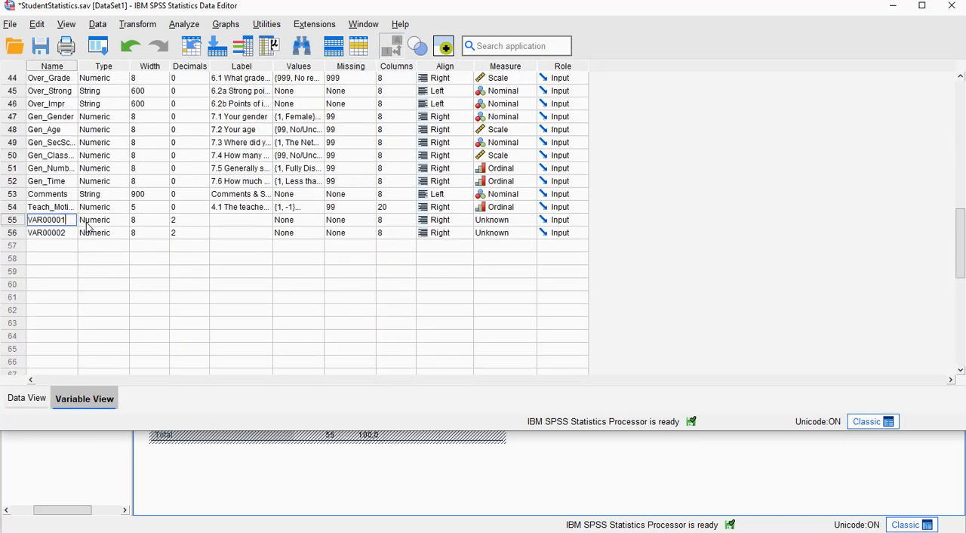
pyautogui.write('perc_below')
pyautogui.press('Return')
pyautogui.write('per')
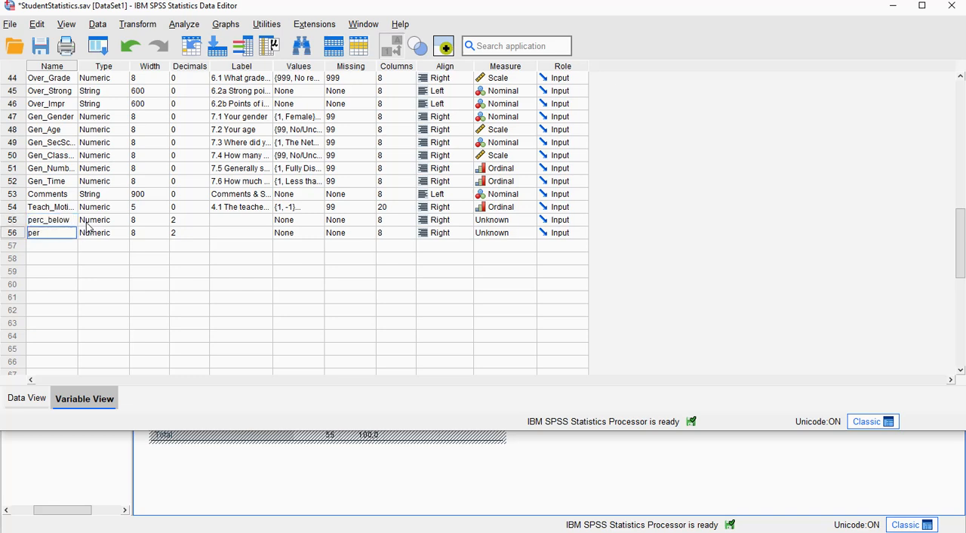
pyautogui.write('c_above')
pyautogui.press('Return')
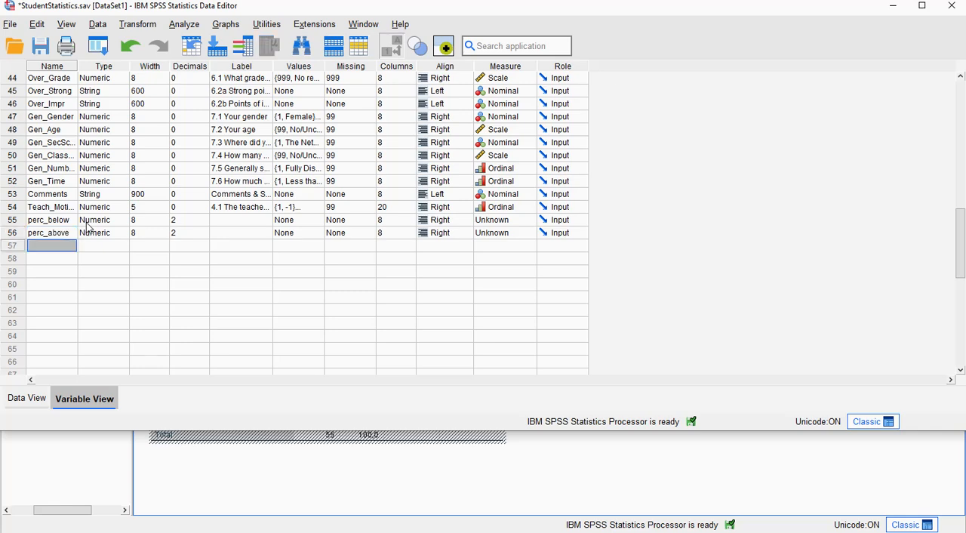
# Compute a new variable D as perc_above - perc_below and select its row 1 cell to inspect the unrounded value
pyautogui.click(24, 399)
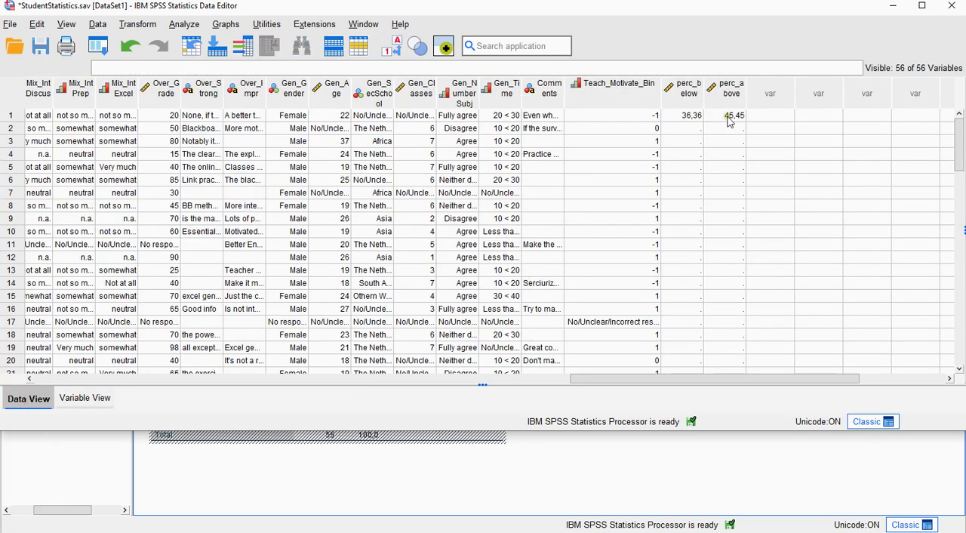
pyautogui.click(144, 25)
pyautogui.click(147, 44)
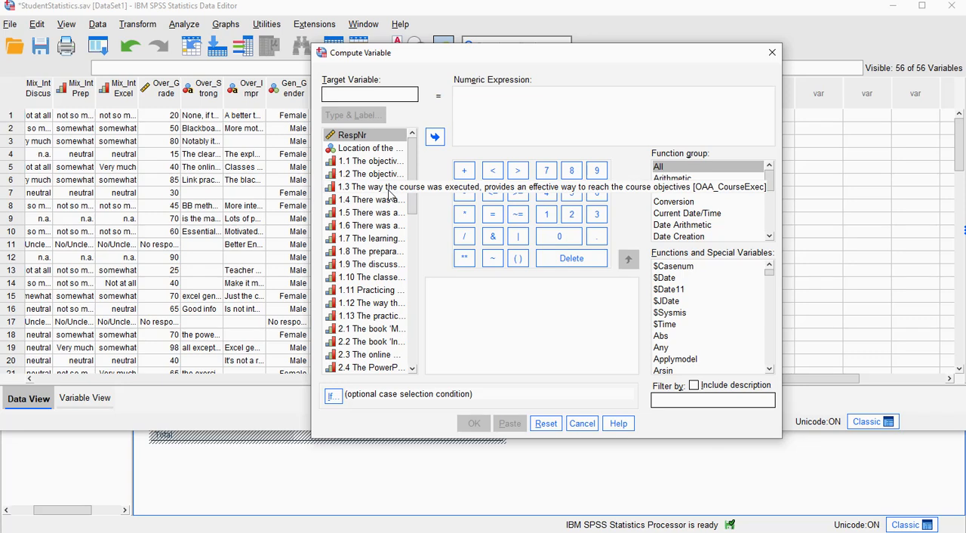
pyautogui.write('D')
pyautogui.press('Tab')
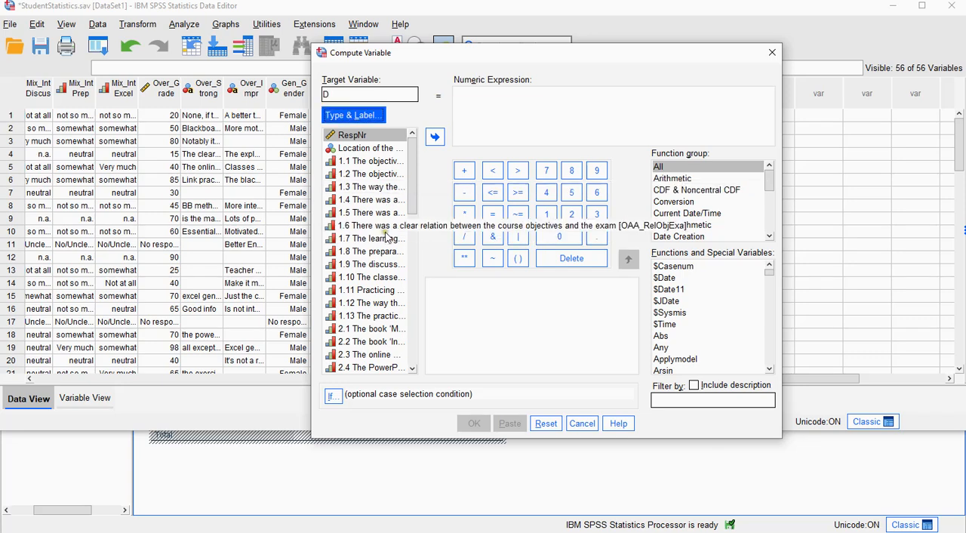
pyautogui.moveTo(412, 162); pyautogui.dragTo(417, 330)
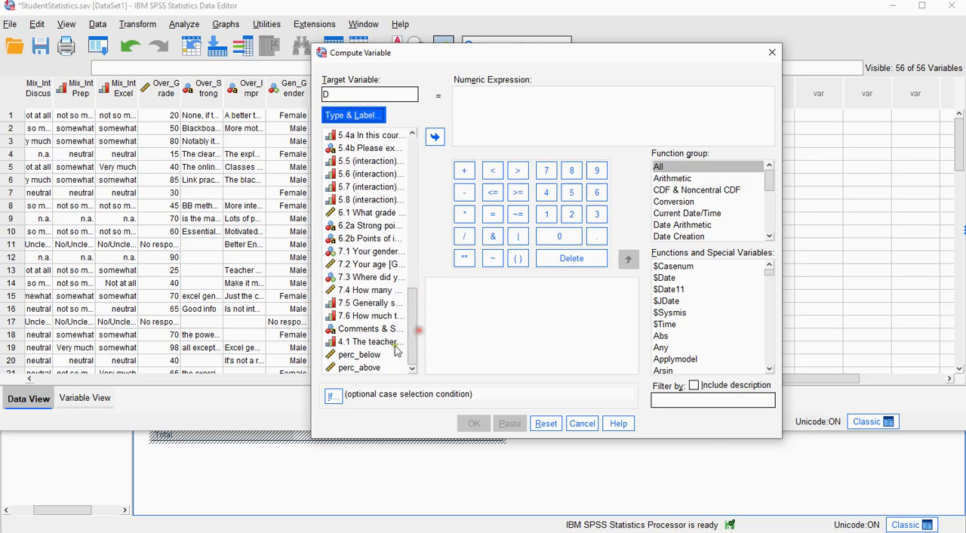
pyautogui.doubleClick(370, 367)
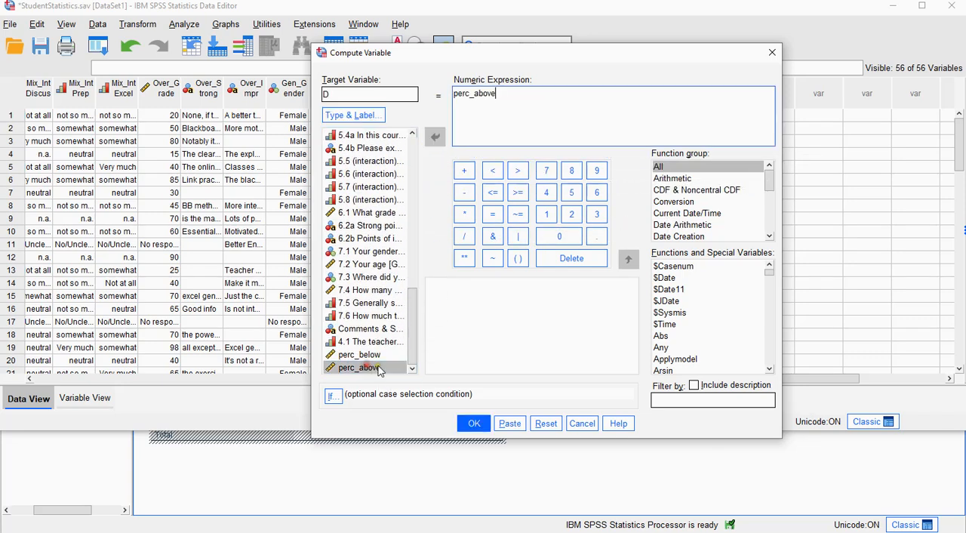
pyautogui.click(464, 191)
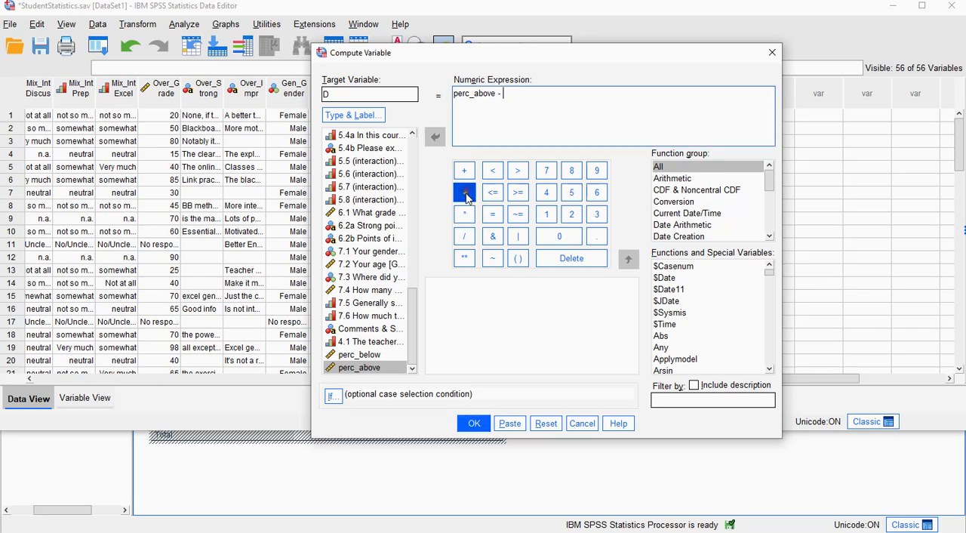
pyautogui.doubleClick(361, 355)
pyautogui.click(475, 424)
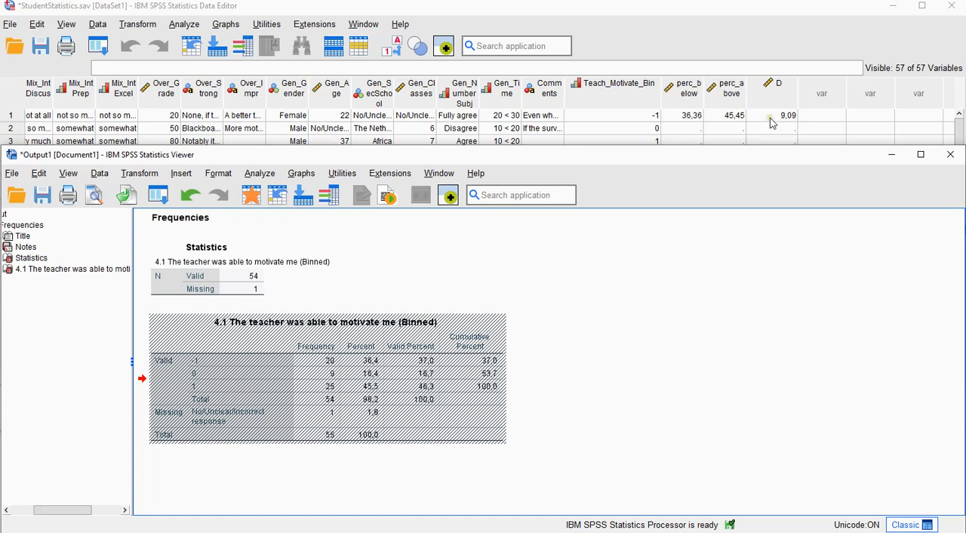
pyautogui.click(772, 119)
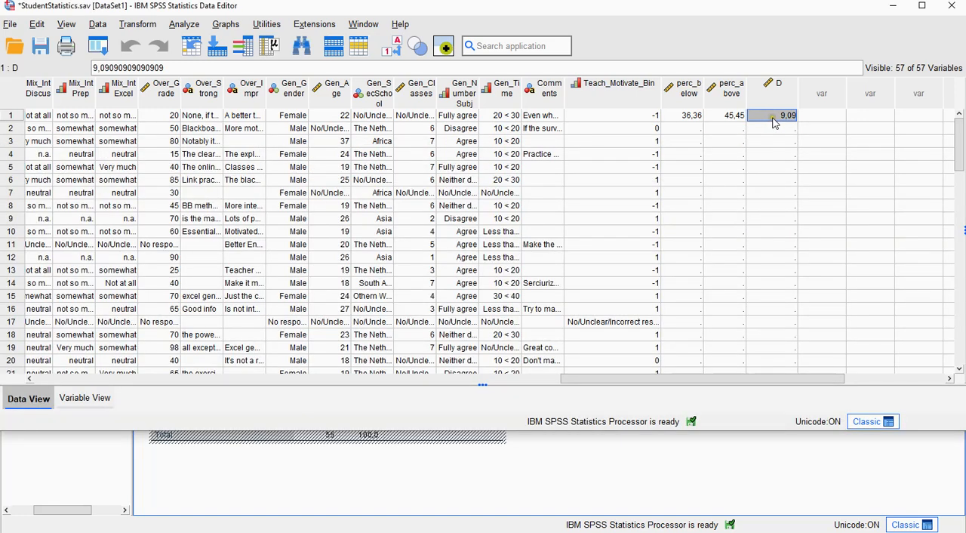
# Compute a new variable VDA with the expression (perc_above - perc_below + 100)/2
pyautogui.click(819, 118)
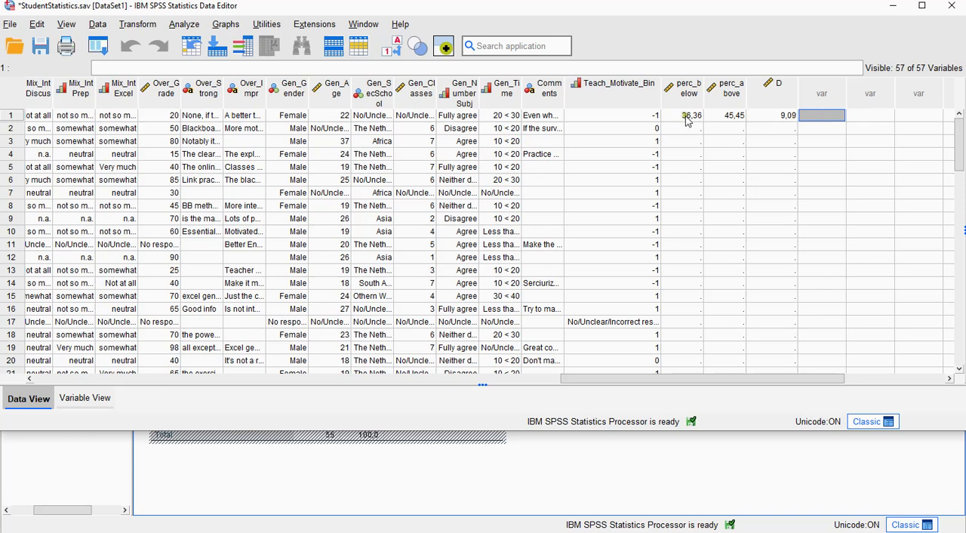
pyautogui.click(187, 27)
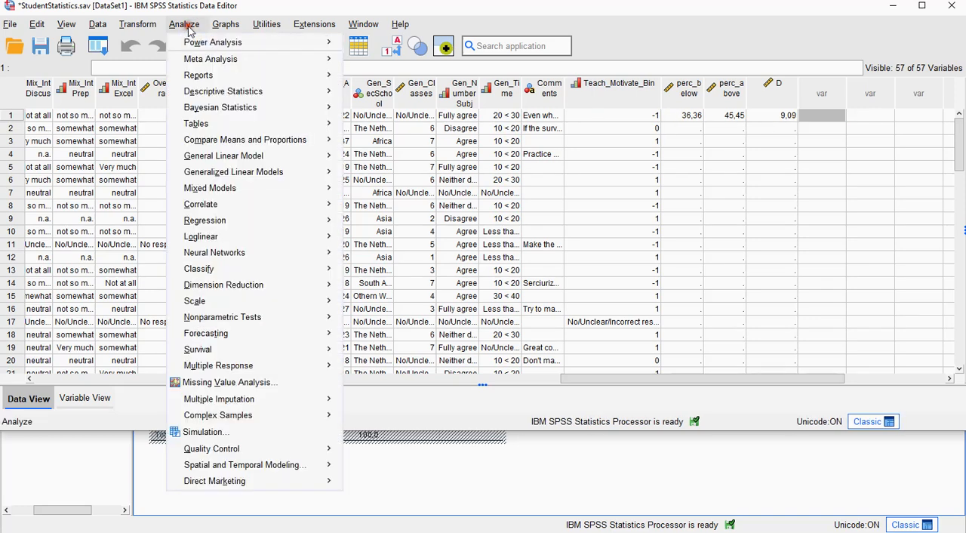
pyautogui.moveTo(137, 24)
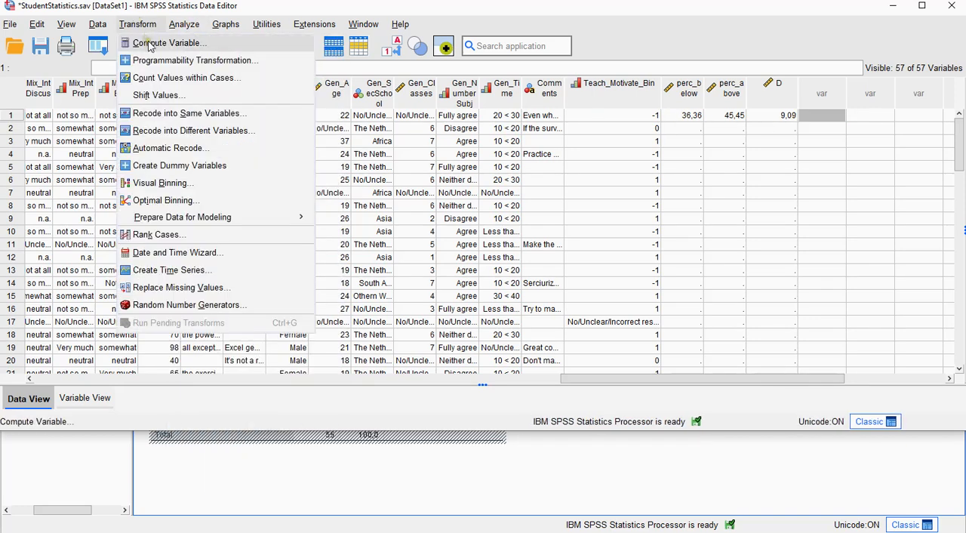
pyautogui.click(147, 43)
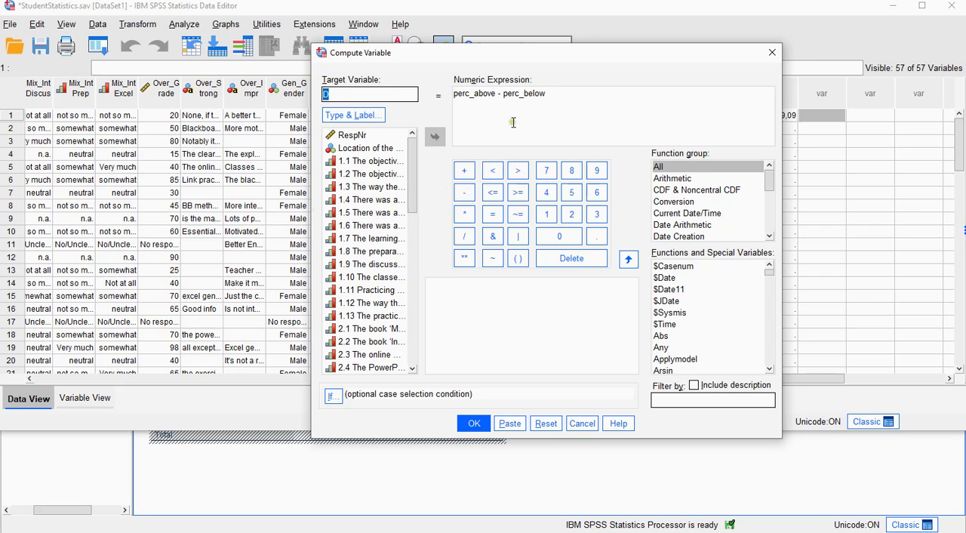
pyautogui.write('VDA')
pyautogui.click(456, 100)
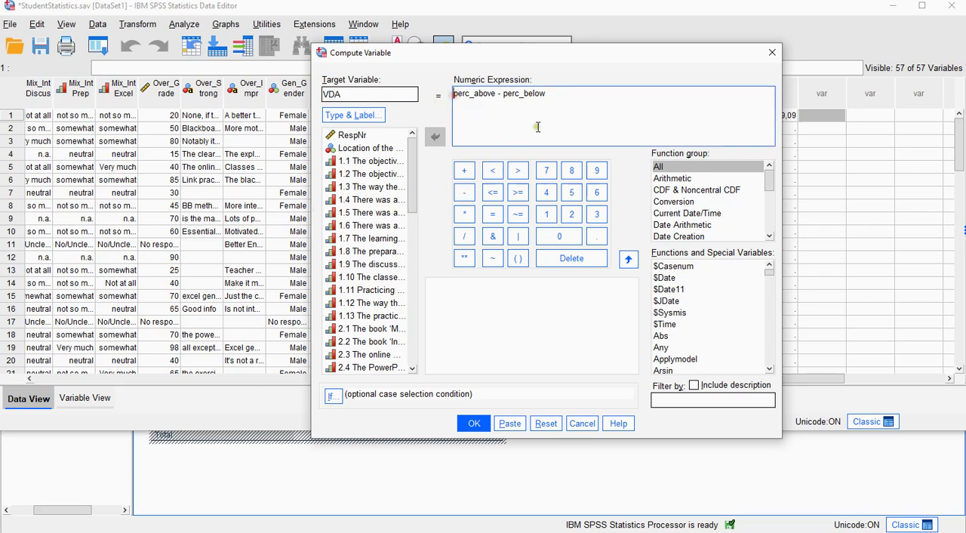
pyautogui.write('(')
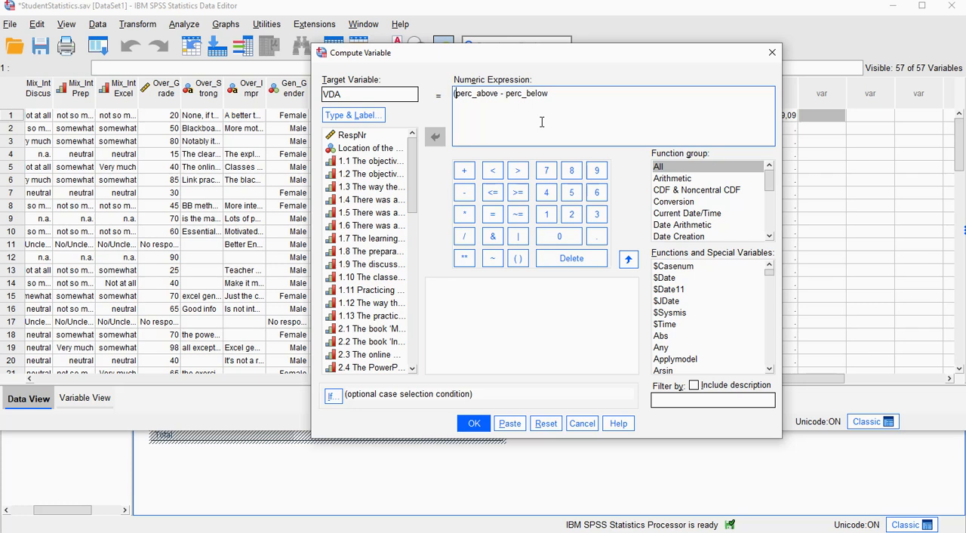
pyautogui.write('+ 100)/2')
pyautogui.click(476, 427)
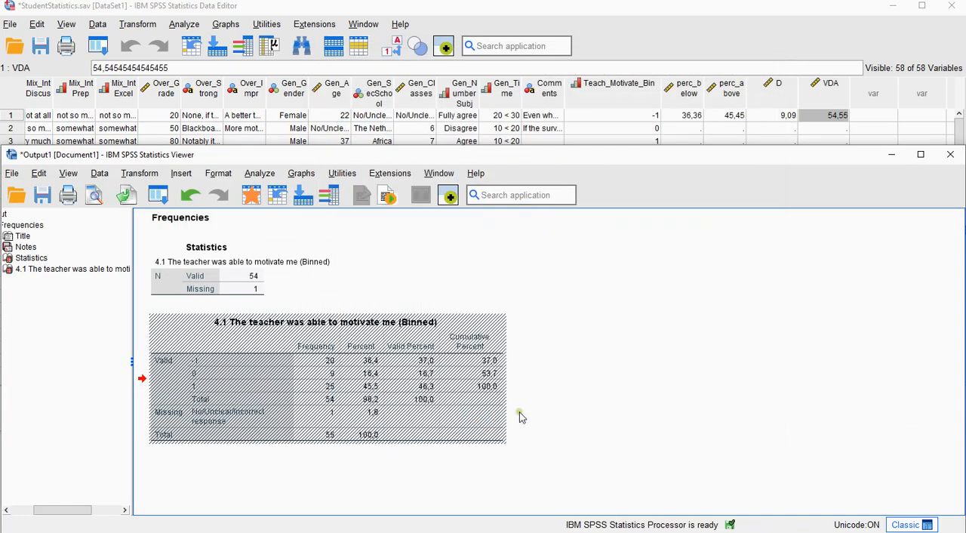